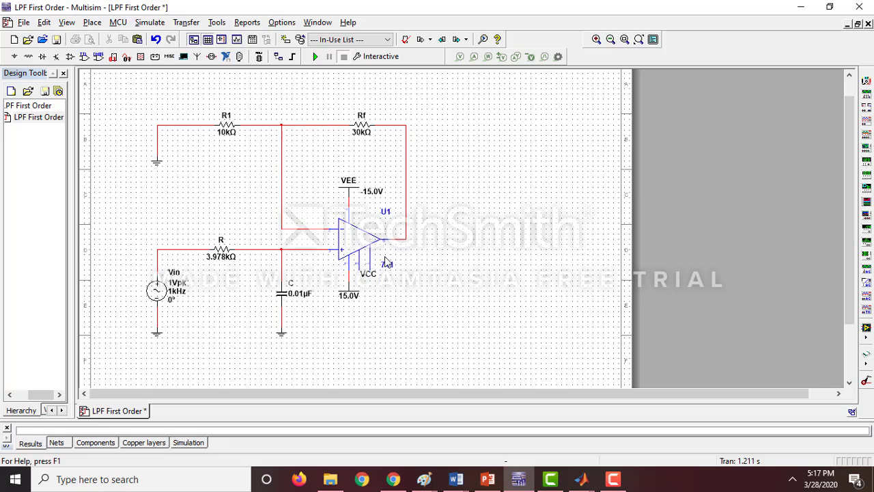
# Place a Bode plotter instrument in the empty area beside the op-amp's feedback loop.
pyautogui.scroll(1, 386, 262)
pyautogui.scroll(1, 385, 260)
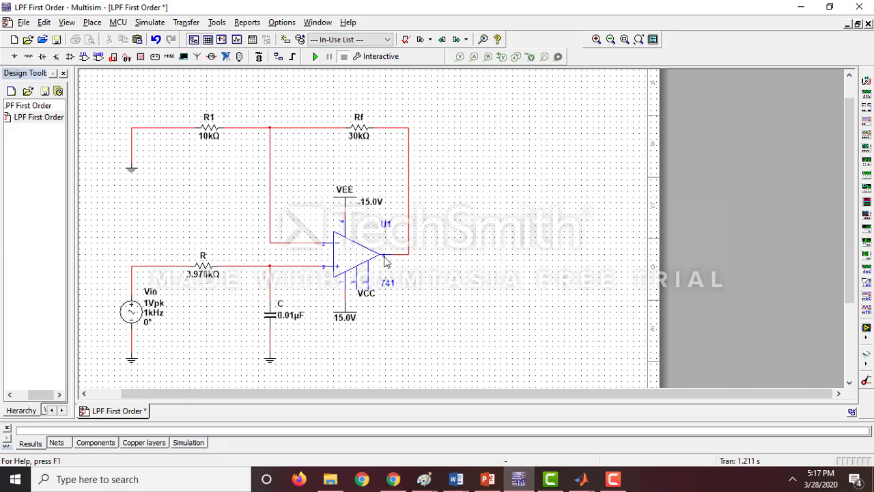
pyautogui.scroll(1, 385, 260)
pyautogui.scroll(-1, 385, 260)
pyautogui.moveTo(336, 393); pyautogui.dragTo(288, 396)
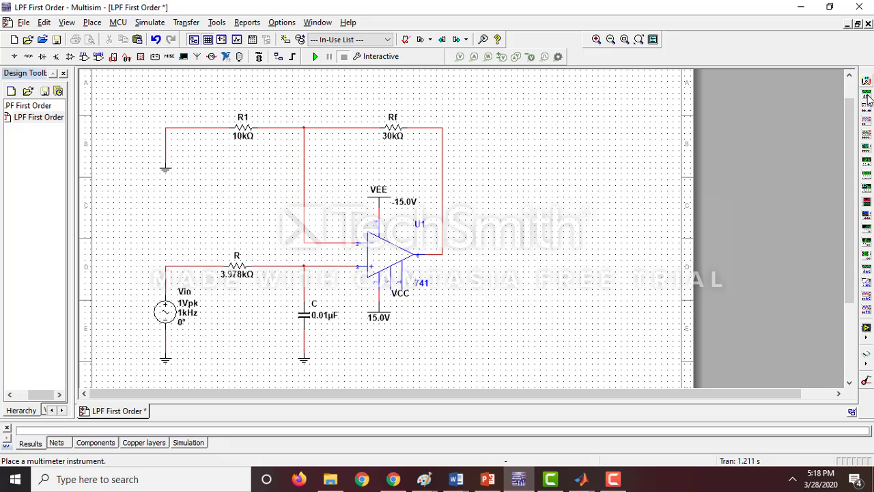
pyautogui.click(864, 155)
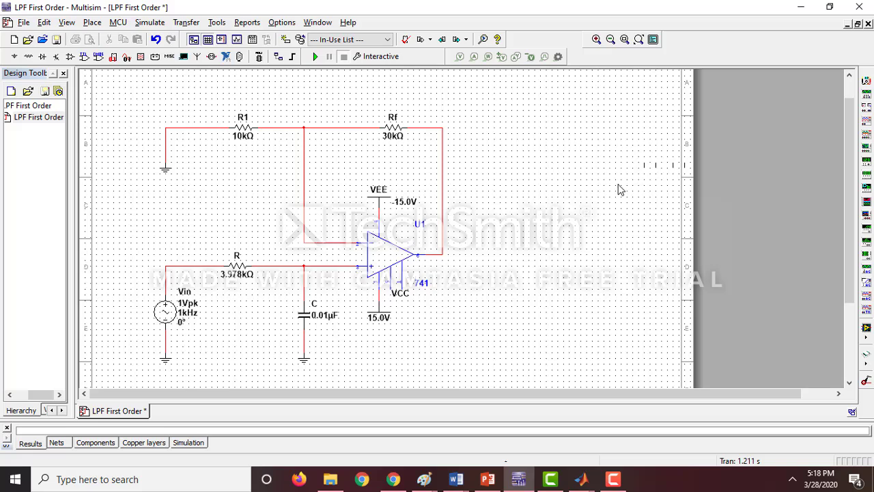
pyautogui.click(559, 183)
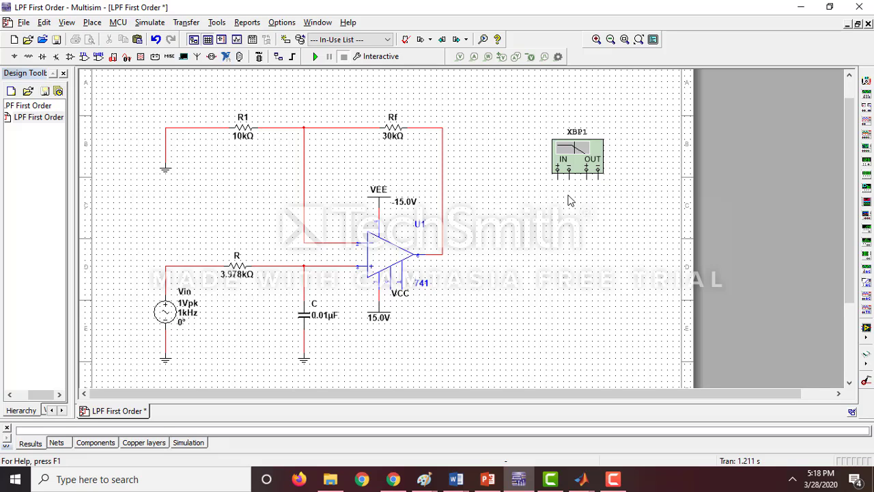
# Wire the Bode plotter's IN+ terminal to the Vin–R node and its OUT+ terminal to the op-amp output.
pyautogui.click(558, 179)
pyautogui.click(137, 374)
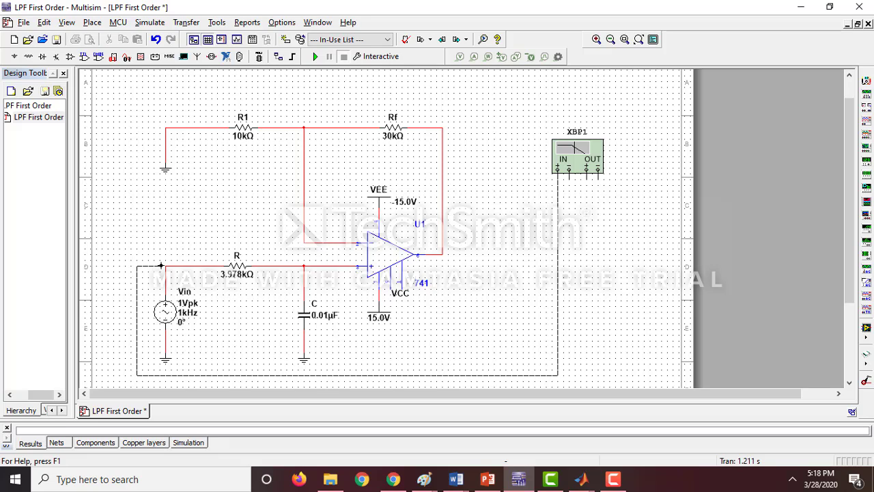
pyautogui.click(164, 266)
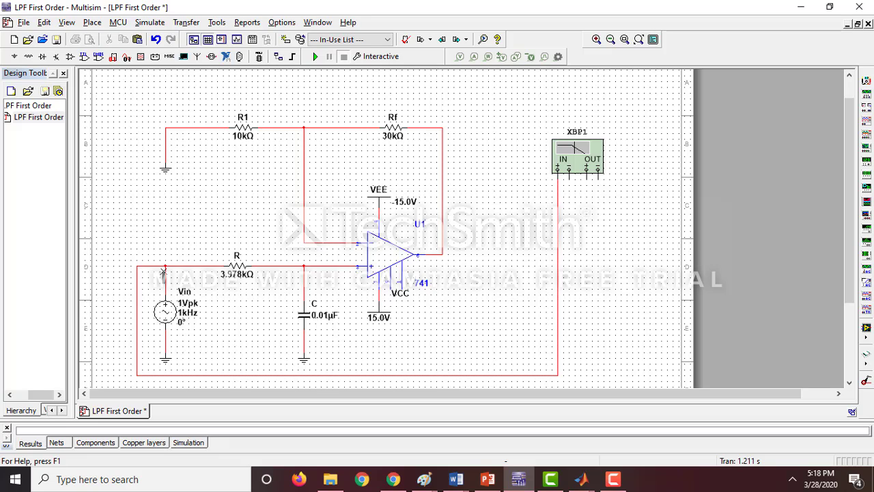
pyautogui.click(586, 176)
pyautogui.click(441, 254)
# Place a GROUND component from the POWER_SOURCES family just below the Bode plotter.
pyautogui.click(15, 56)
pyautogui.click(324, 151)
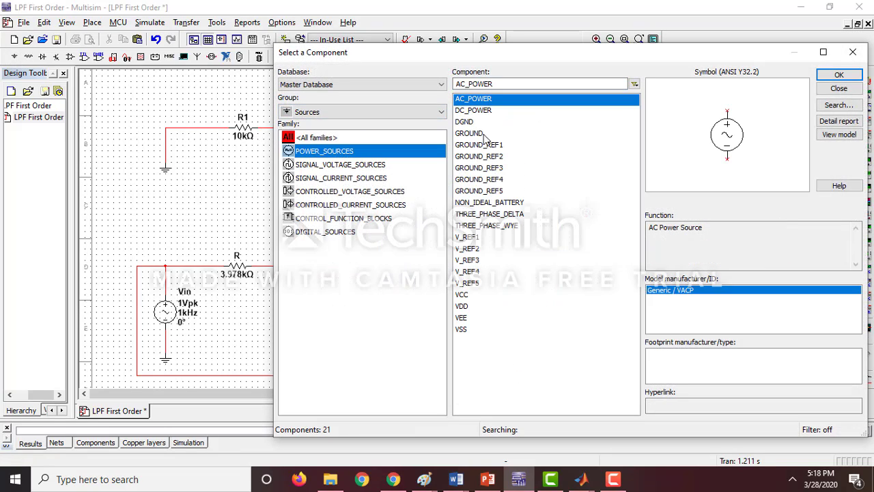
pyautogui.click(478, 134)
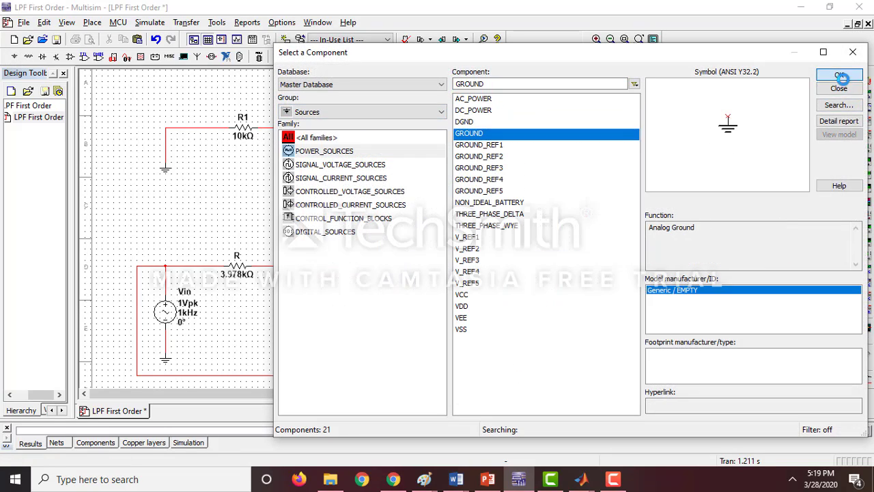
pyautogui.click(839, 74)
pyautogui.click(571, 199)
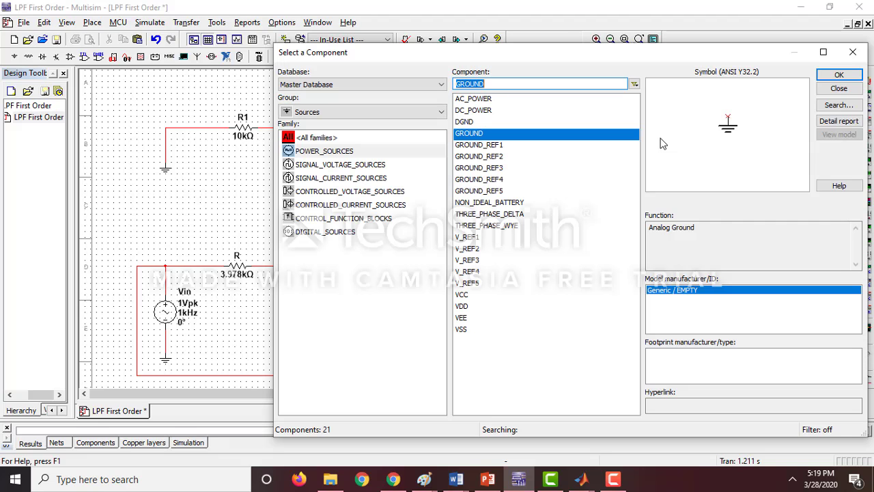
pyautogui.click(854, 53)
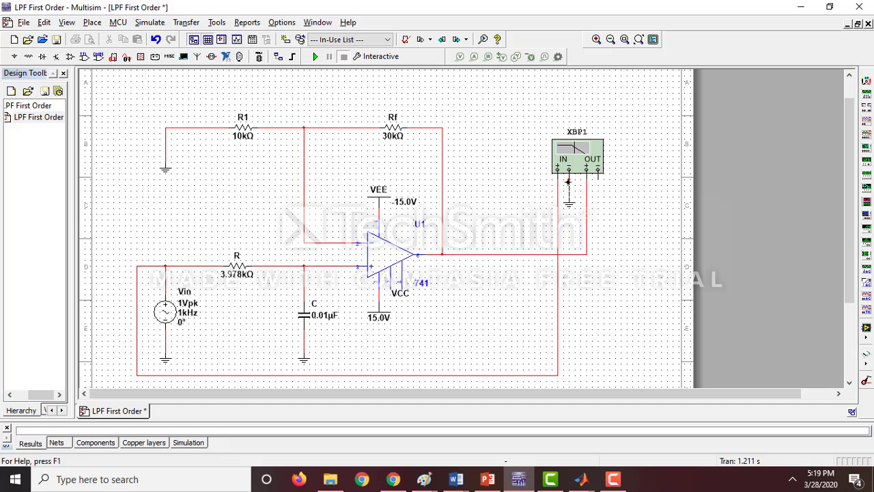
# Wire the Bode plotter's IN− and OUT− terminals to the ground below it.
pyautogui.click(568, 198)
pyautogui.click(598, 180)
pyautogui.click(569, 186)
# Run the simulation and set the Bode plotter's final horizontal frequency to 100 kHz.
pyautogui.click(314, 57)
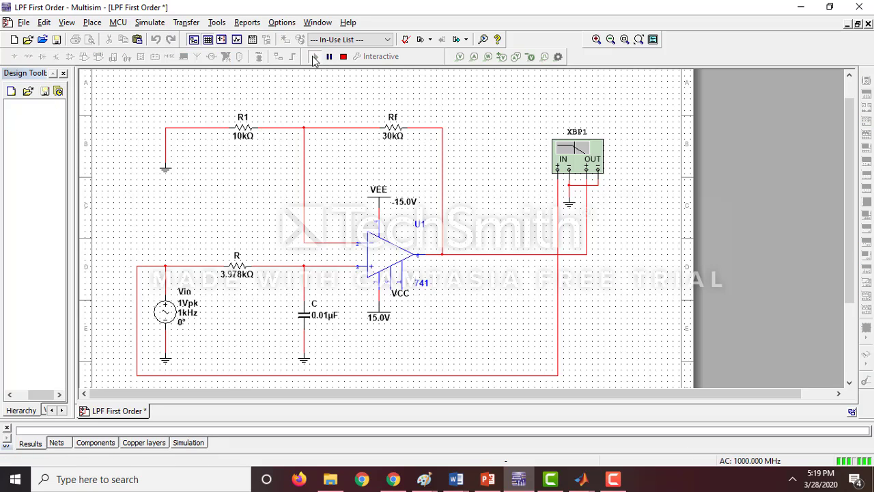
pyautogui.doubleClick(589, 166)
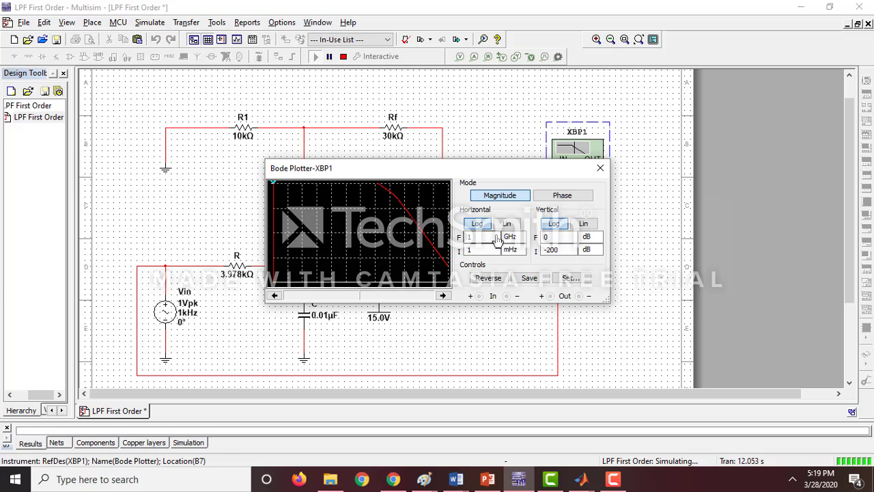
pyautogui.click(495, 240)
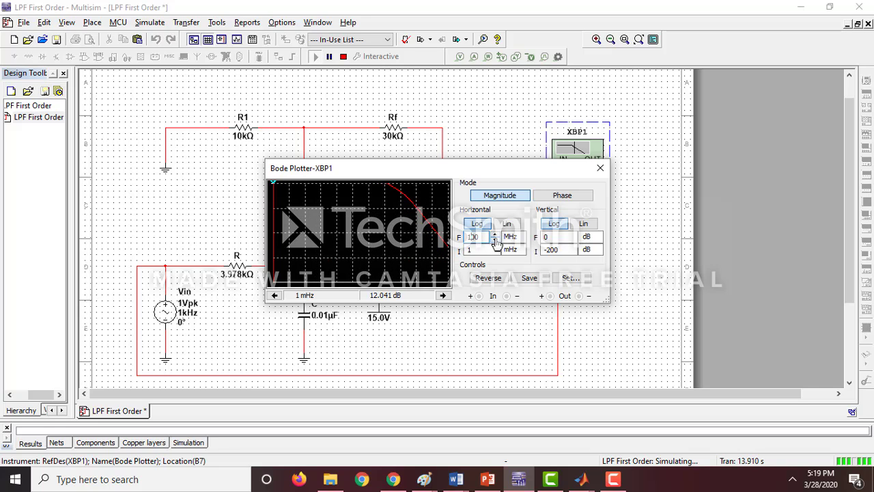
pyautogui.write('5')
pyautogui.click(495, 240)
pyautogui.click(495, 240)
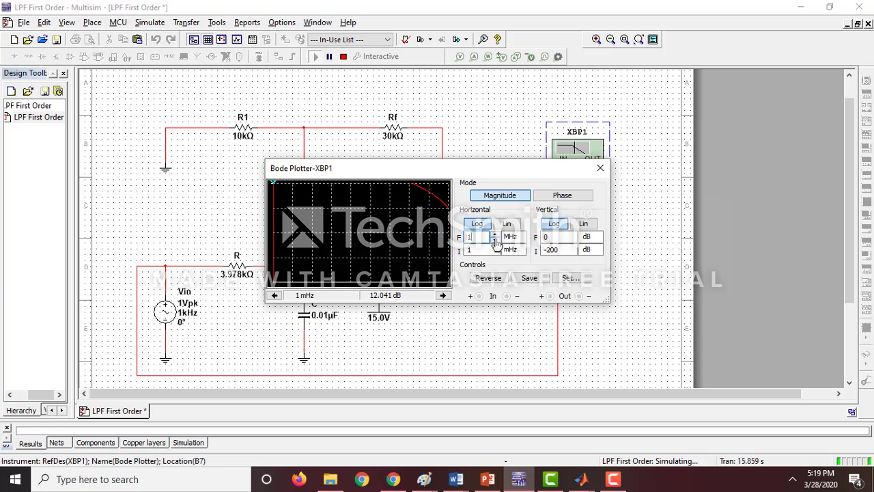
pyautogui.click(493, 240)
pyautogui.click(494, 242)
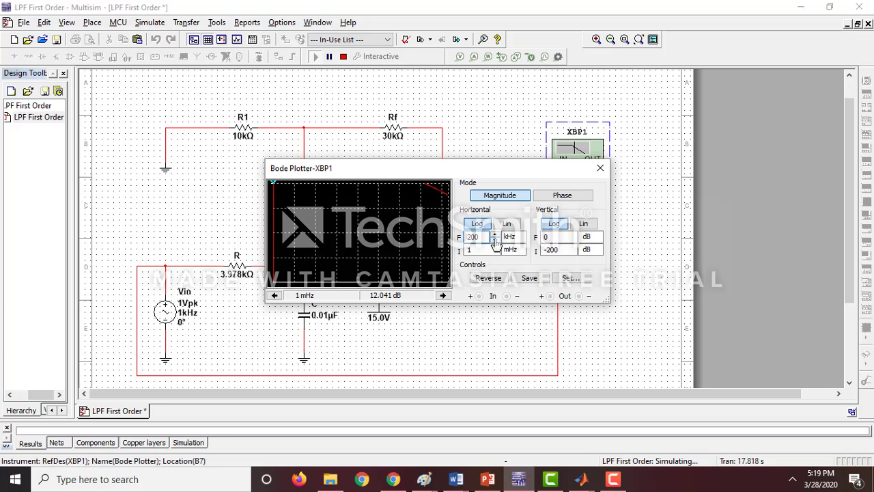
pyautogui.click(495, 242)
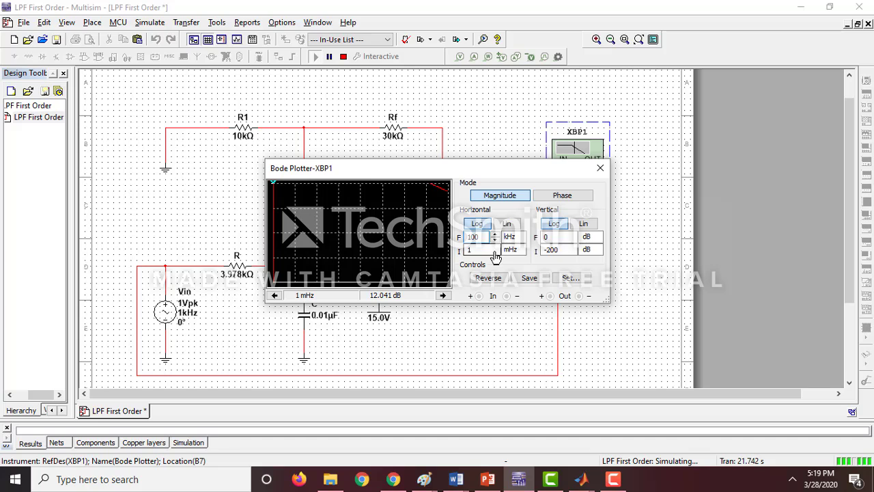
# Set the Bode plotter's initial horizontal frequency to 1 Hz.
pyautogui.click(496, 254)
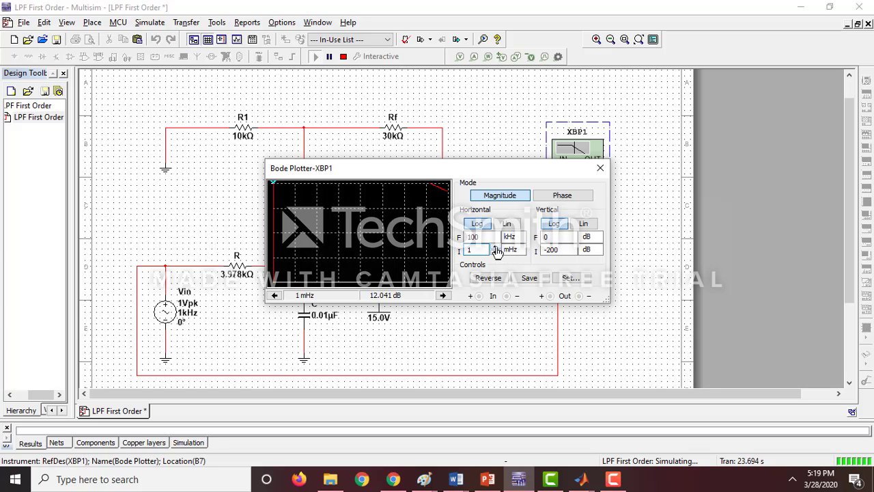
pyautogui.click(496, 248)
pyautogui.write('00')
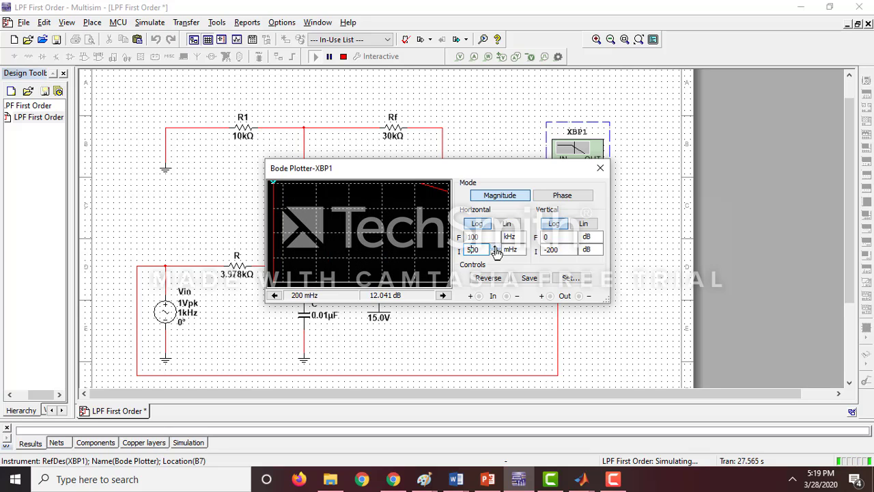
pyautogui.click(496, 250)
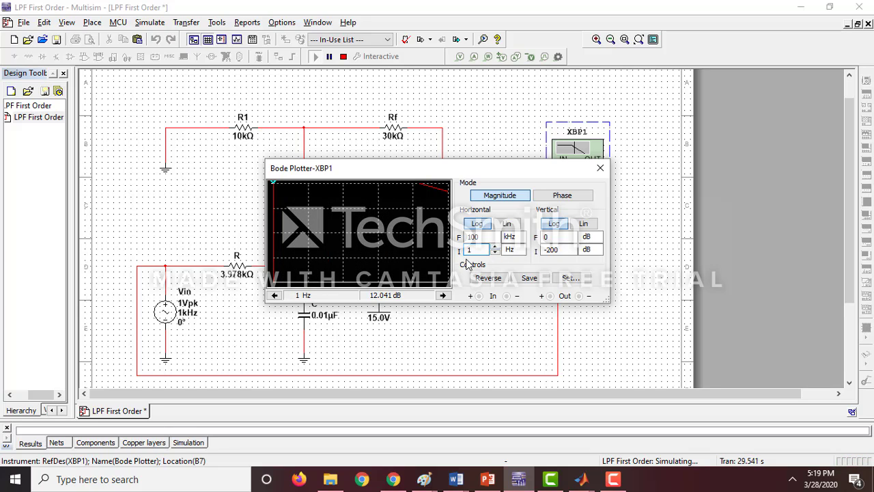
# Set the Bode plotter's final vertical value to 20 dB.
pyautogui.click(554, 237)
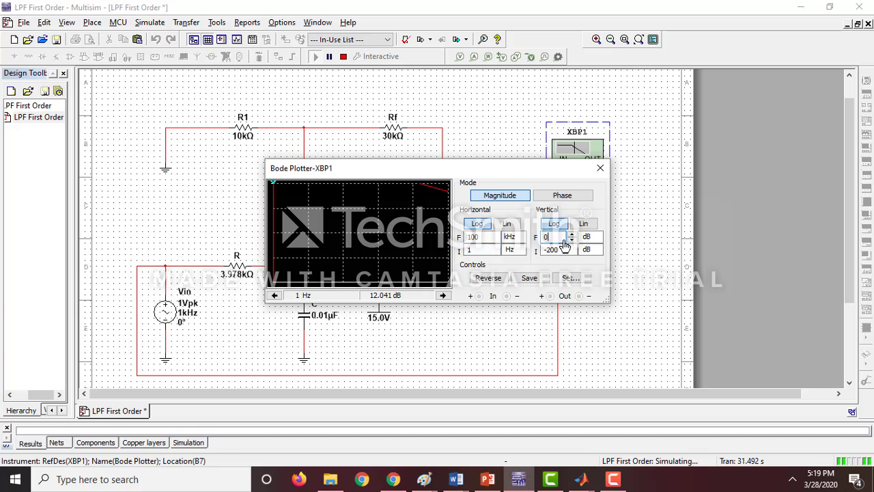
pyautogui.click(572, 235)
pyautogui.click(573, 235)
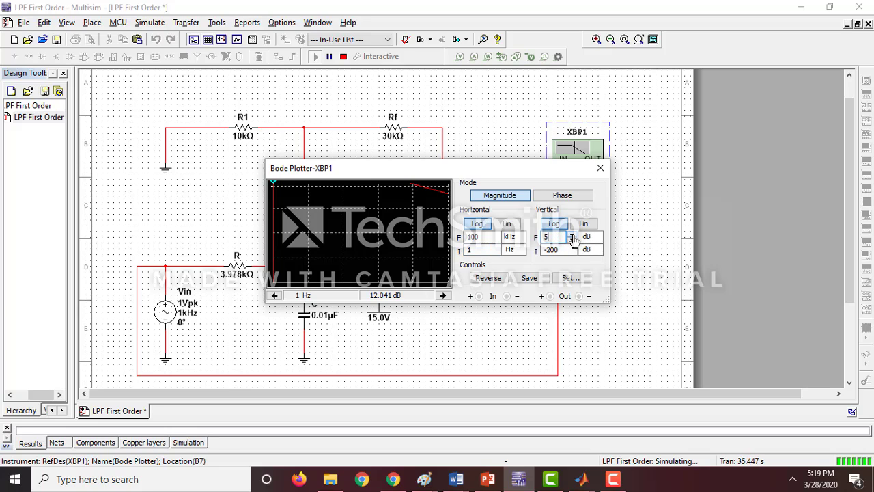
pyautogui.click(572, 236)
pyautogui.click(572, 235)
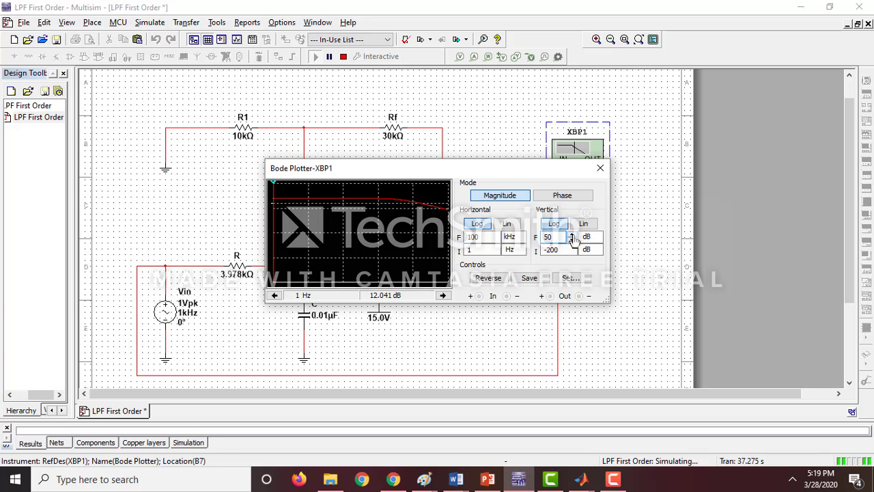
pyautogui.click(572, 240)
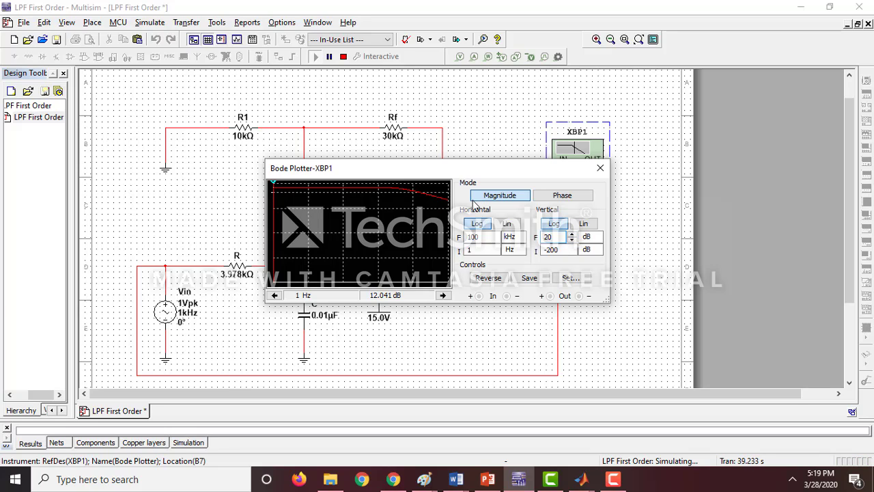
# Set the Bode plotter's initial vertical value to -20 dB and enlarge its window to cover most of the workspace.
pyautogui.click(574, 251)
pyautogui.press('BackSpace')
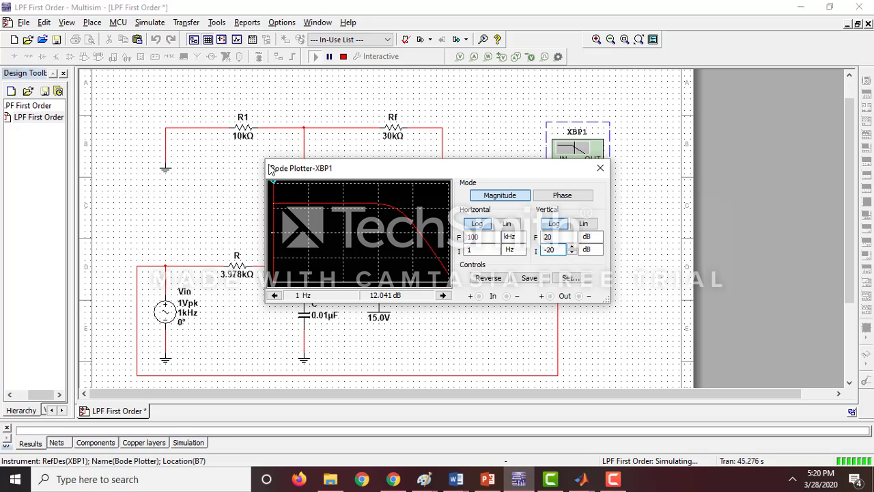
pyautogui.moveTo(267, 162); pyautogui.dragTo(89, 69)
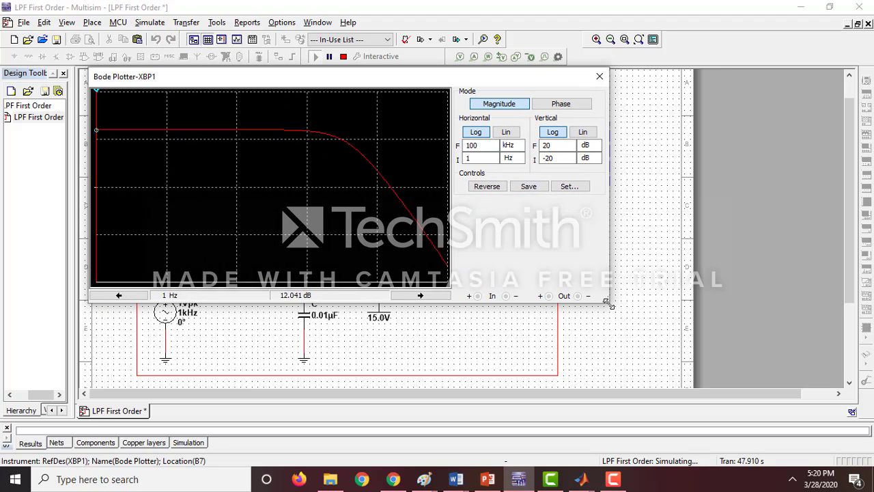
pyautogui.moveTo(608, 302); pyautogui.dragTo(799, 424)
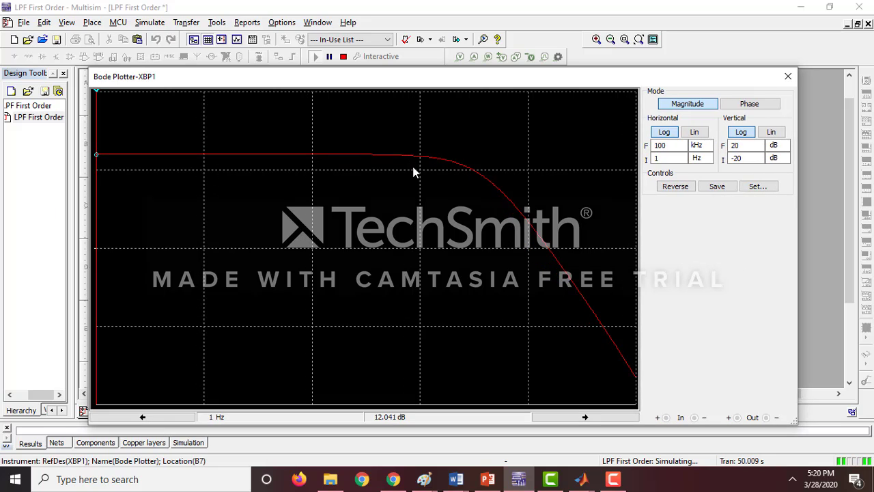
# Position the magnitude plot's cursor at exactly 4000 Hz to read the gain at the cutoff frequency.
pyautogui.moveTo(98, 189)
pyautogui.mouseDown()
pyautogui.moveTo(131, 191)
pyautogui.moveTo(98, 193)
pyautogui.mouseUp()
pyautogui.moveTo(97, 191); pyautogui.dragTo(478, 246)
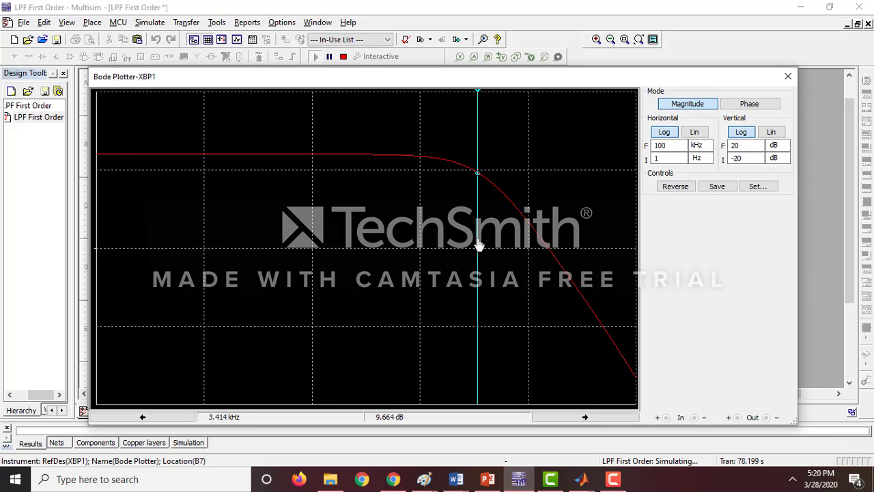
pyautogui.rightClick(478, 113)
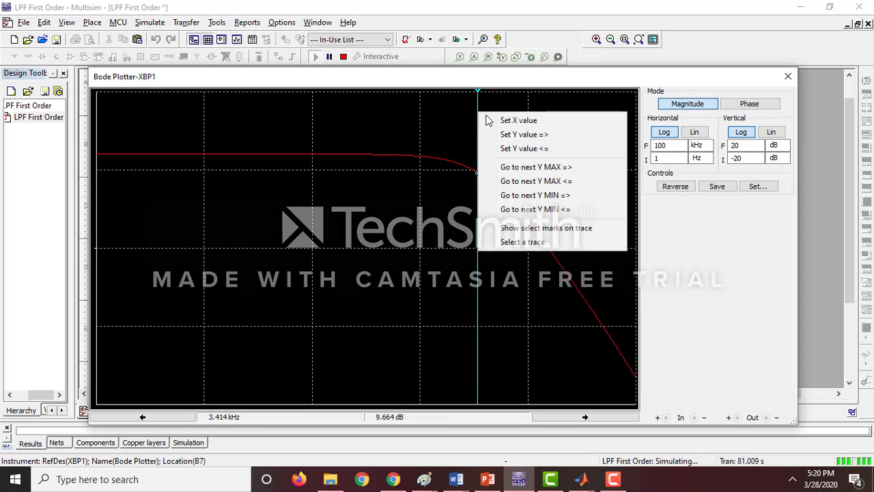
pyautogui.click(502, 121)
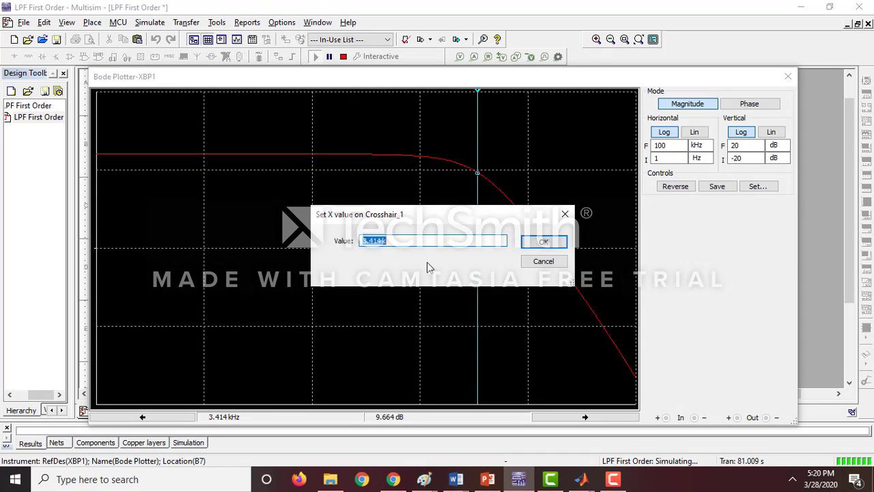
pyautogui.write('4000')
pyautogui.press('Return')
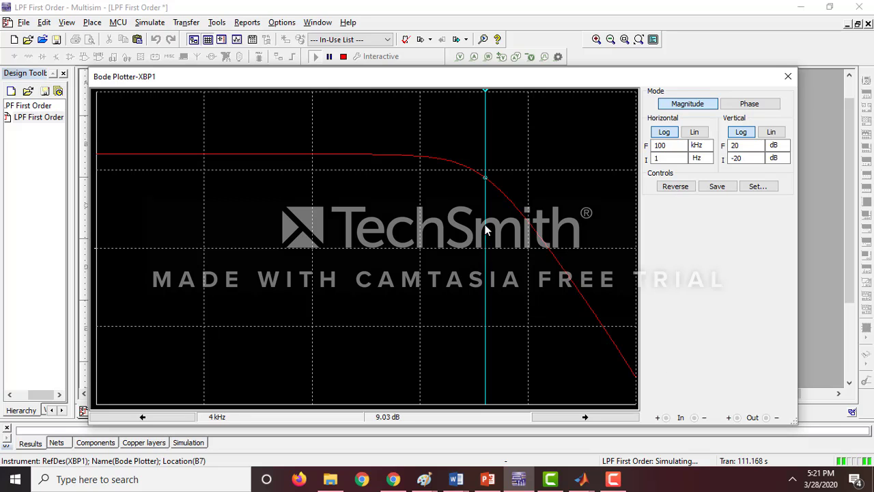
# Move the cursor to exactly 10 kHz to read the gain one point further down the roll-off.
pyautogui.moveTo(485, 229); pyautogui.dragTo(529, 233)
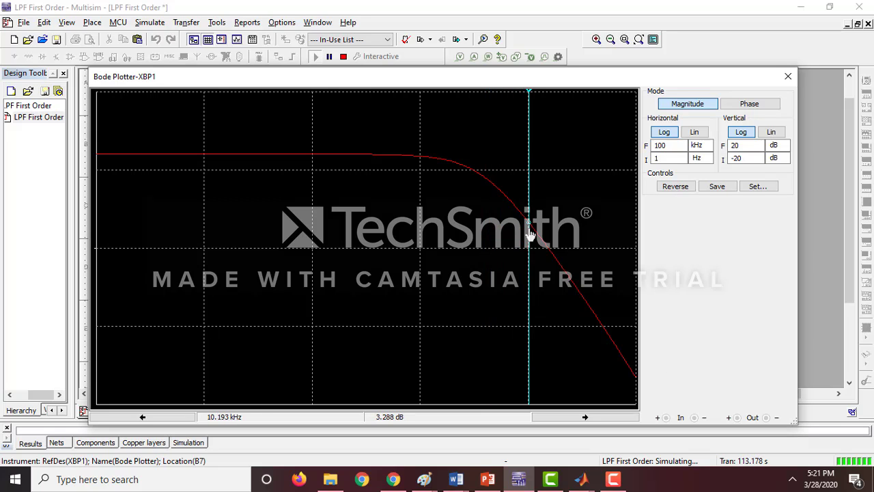
pyautogui.rightClick(531, 159)
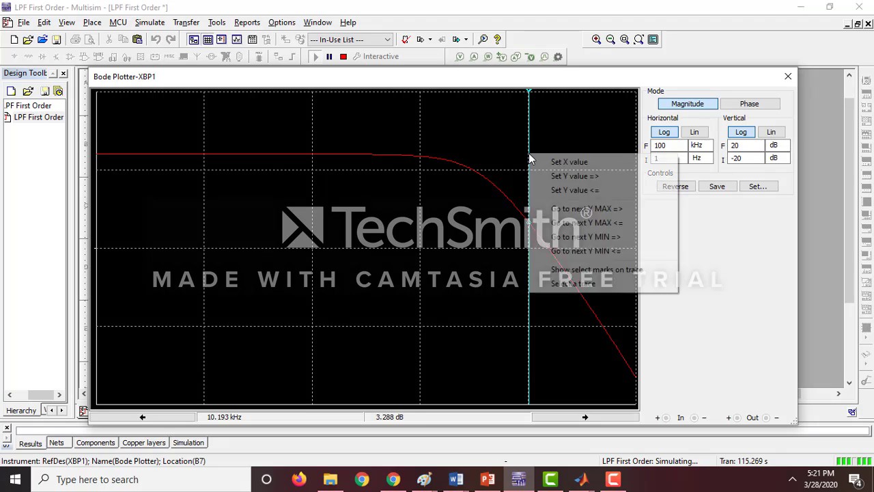
pyautogui.click(549, 161)
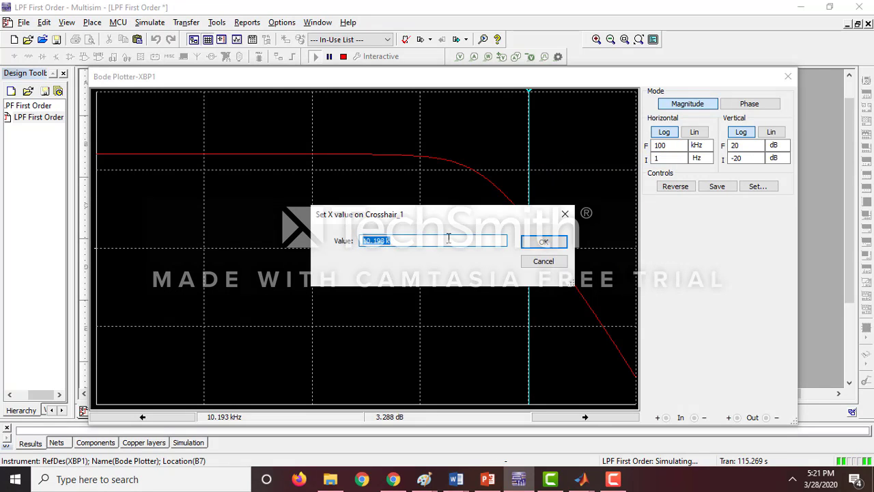
pyautogui.write('10k')
pyautogui.press('Return')
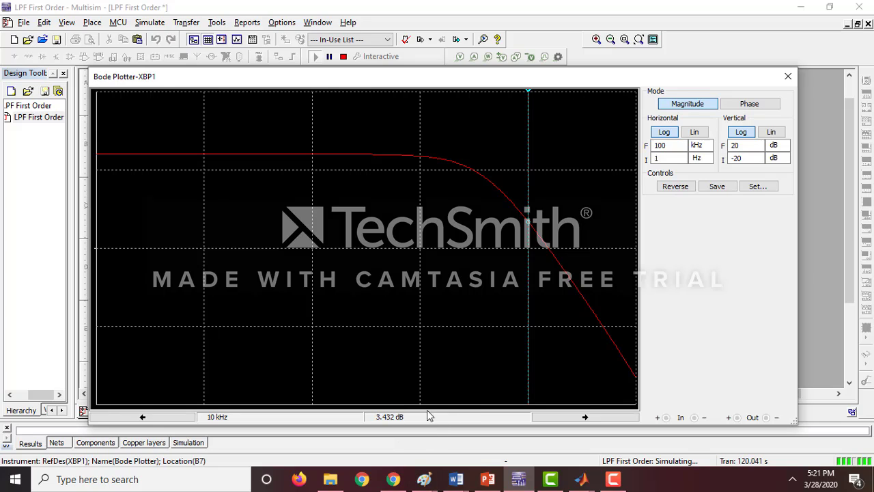
# Set the cursor's X value to 100 kHz to read the gain at the end of the sweep.
pyautogui.rightClick(528, 136)
pyautogui.click(561, 146)
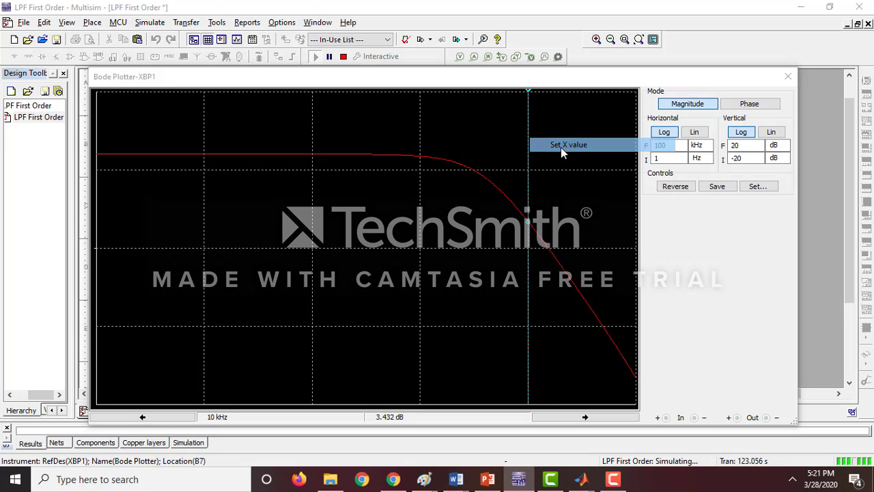
pyautogui.write('100')
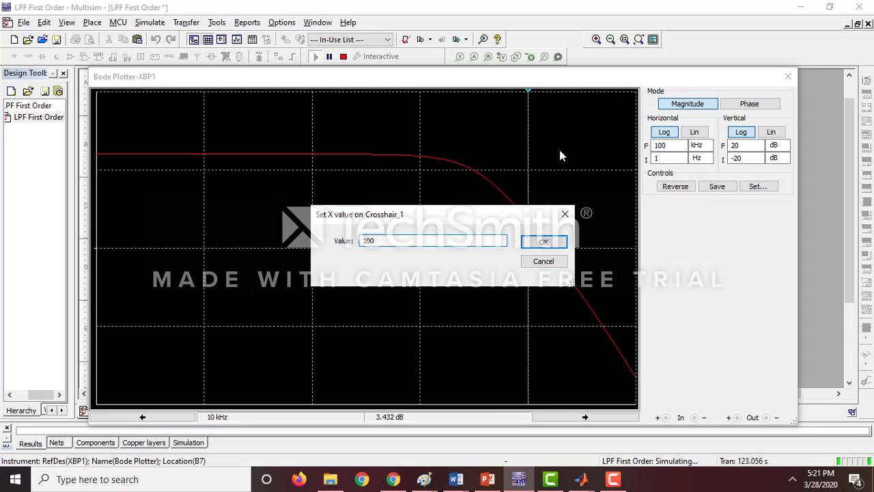
pyautogui.press('Return')
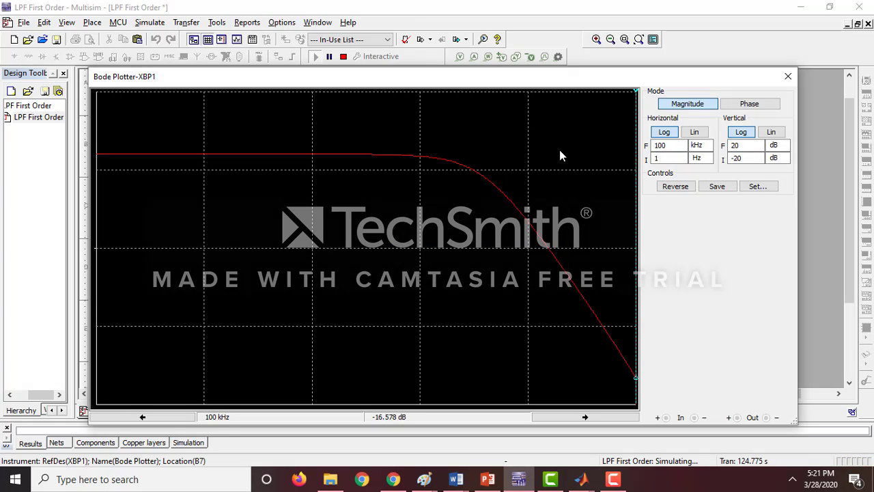